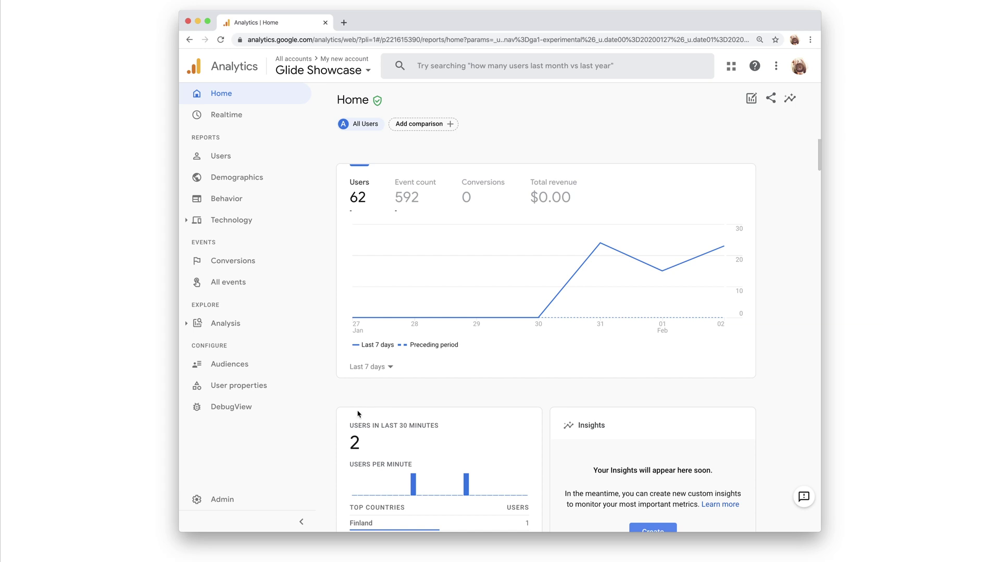
# Go to Admin to reach the Welcome to Google Analytics setup page
pyautogui.click(221, 501)
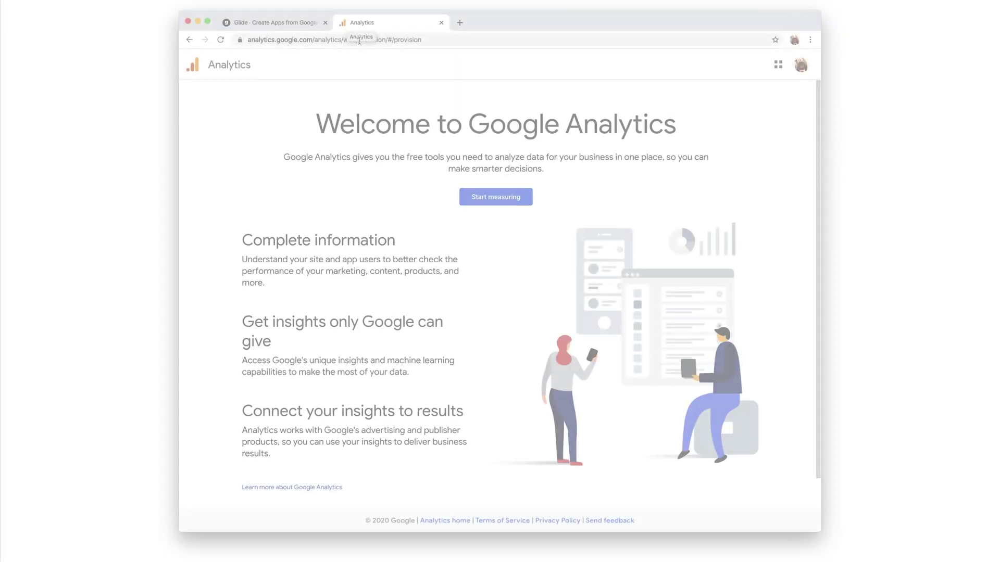
# Start a new account named 'My new account' and continue to choosing what to measure
pyautogui.click(519, 199)
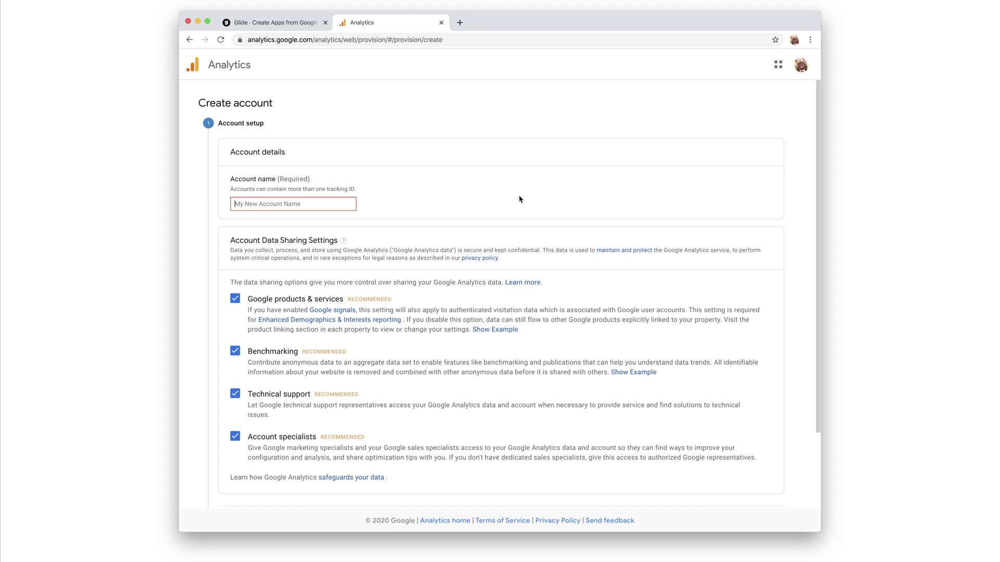
pyautogui.write('My')
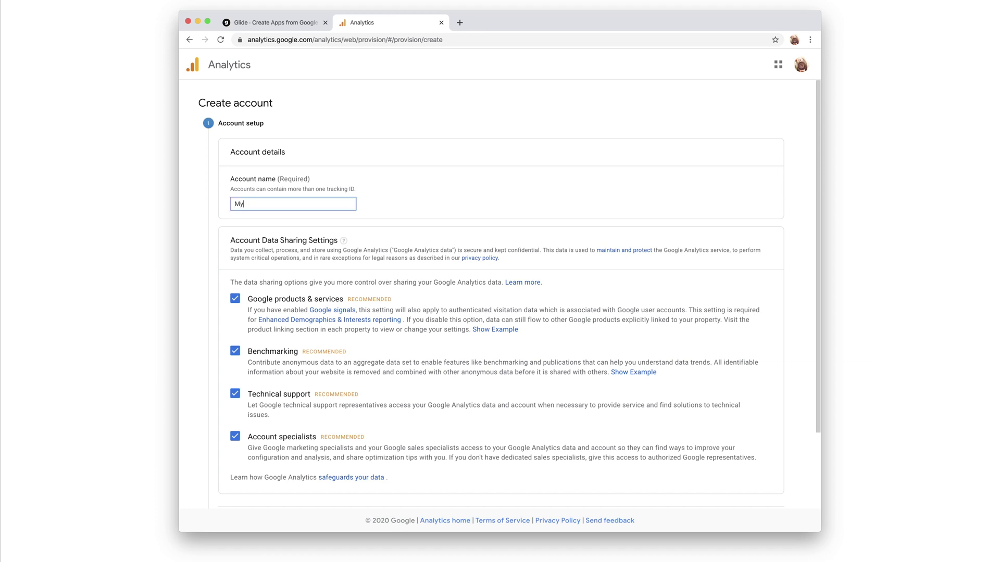
pyautogui.write(' new account')
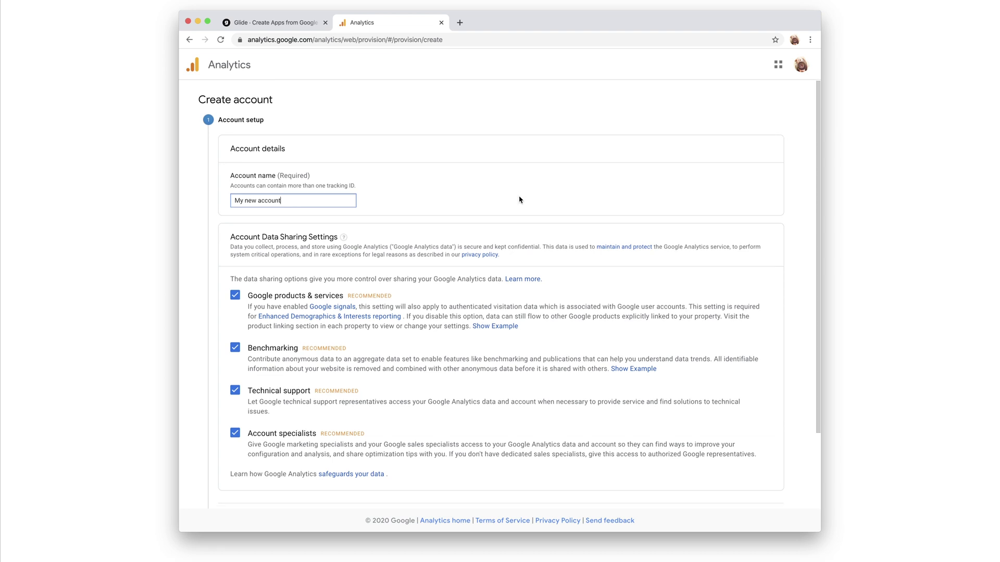
pyautogui.scroll(-3, 519, 198)
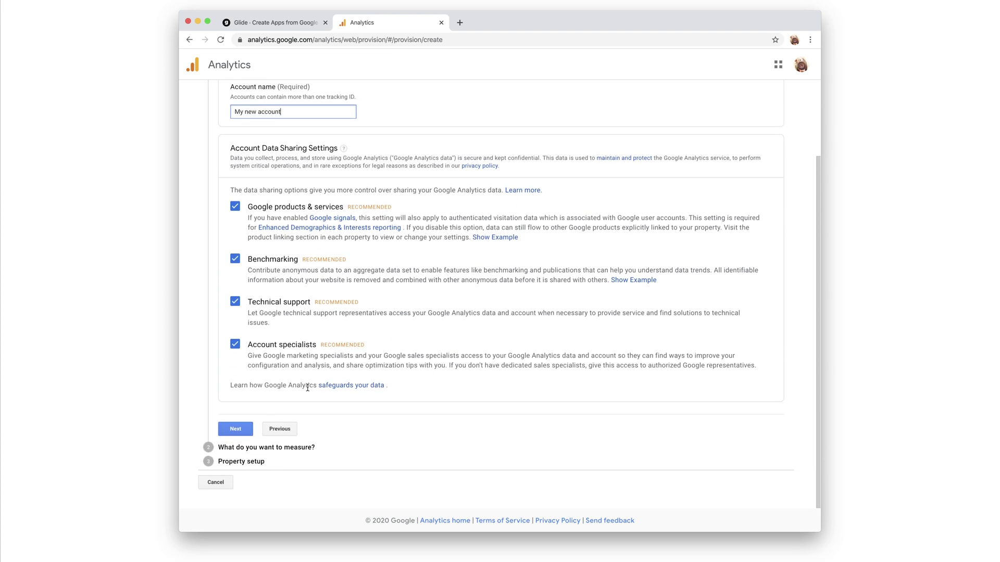
pyautogui.click(239, 432)
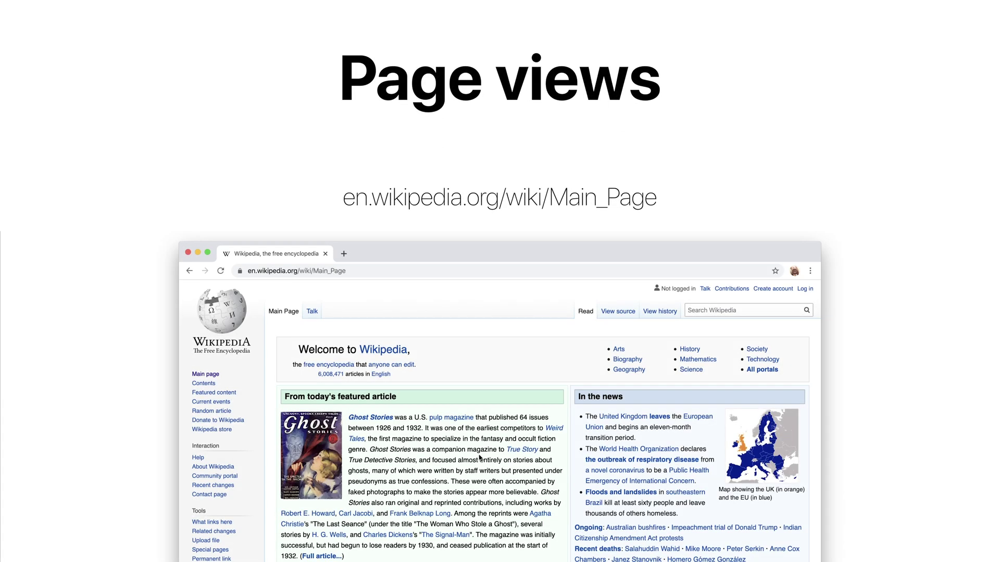
pyautogui.click(363, 420)
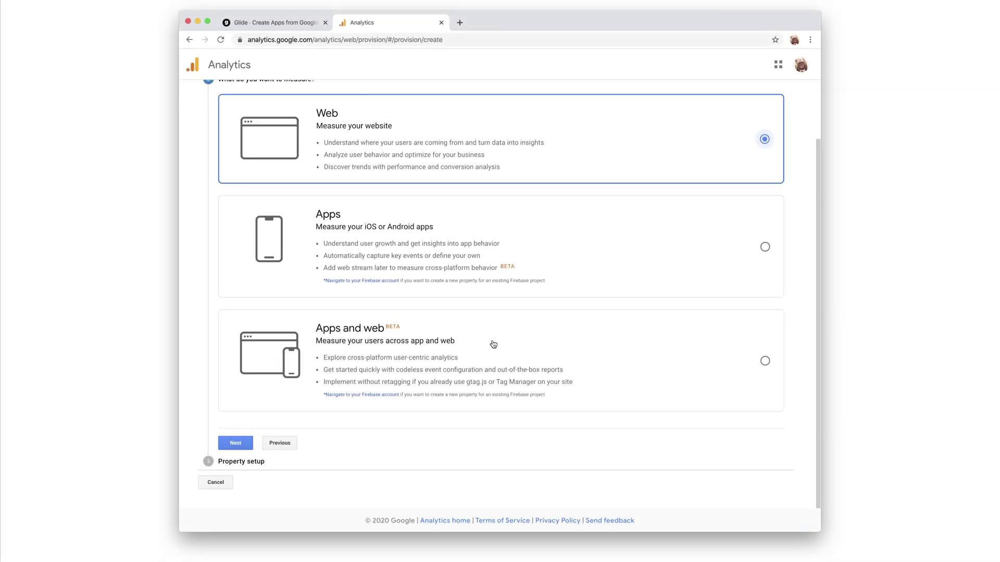
# Choose Apps and web measurement and name the property 'Glide Showcase'
pyautogui.click(503, 342)
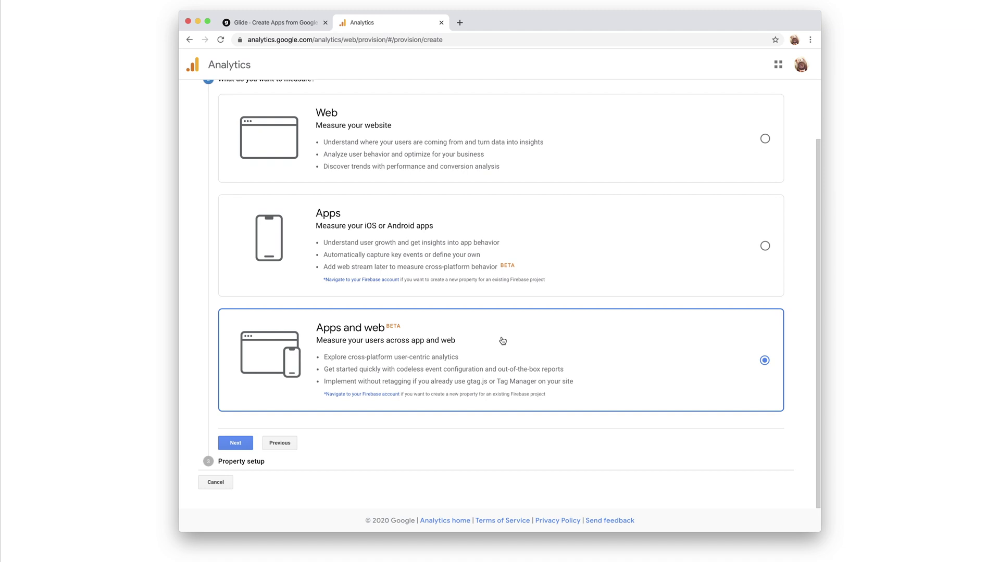
pyautogui.click(237, 443)
pyautogui.write('Glide Showcase')
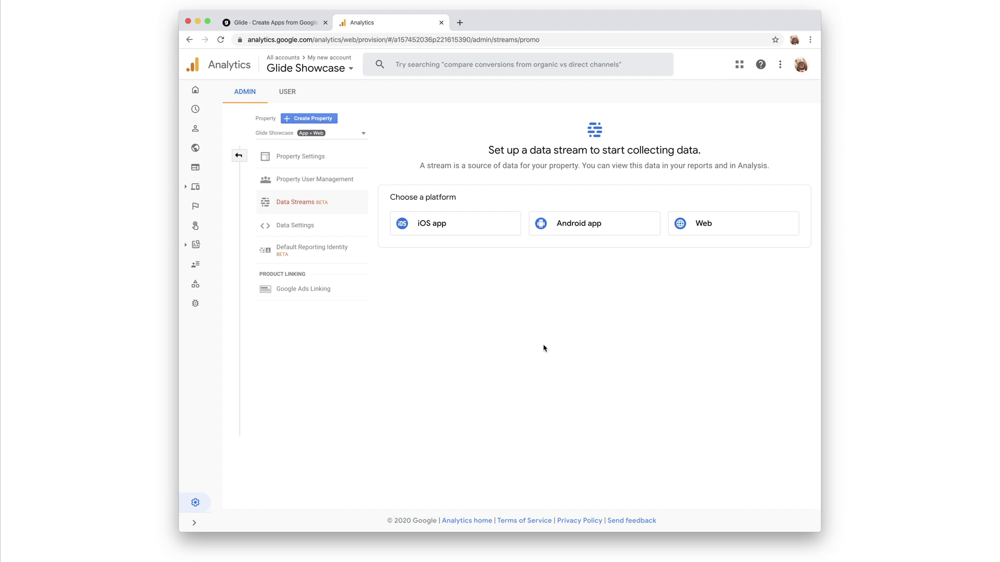
pyautogui.click(709, 221)
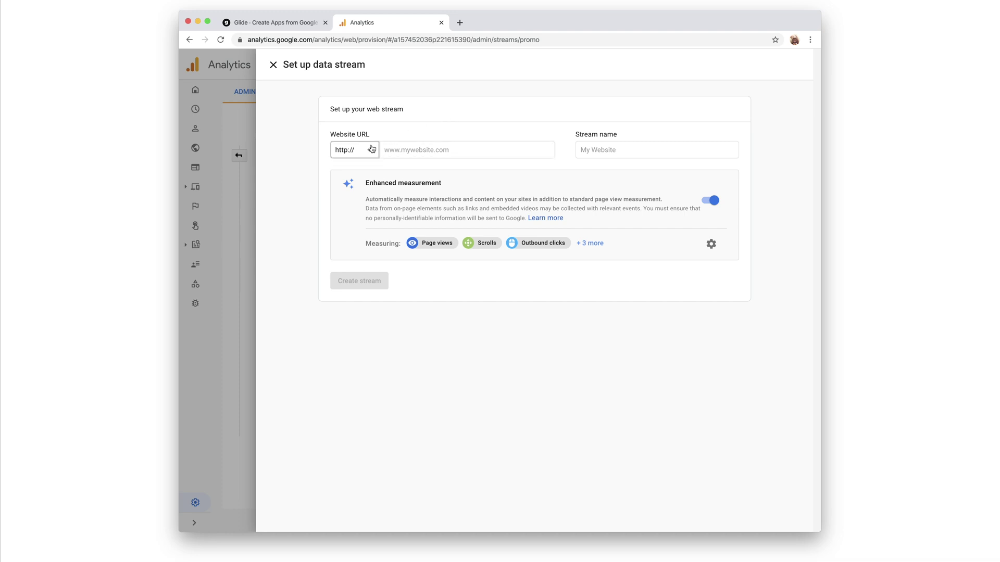
pyautogui.click(370, 150)
pyautogui.click(364, 175)
pyautogui.click(401, 151)
pyautogui.write('showcase.glideapp.io')
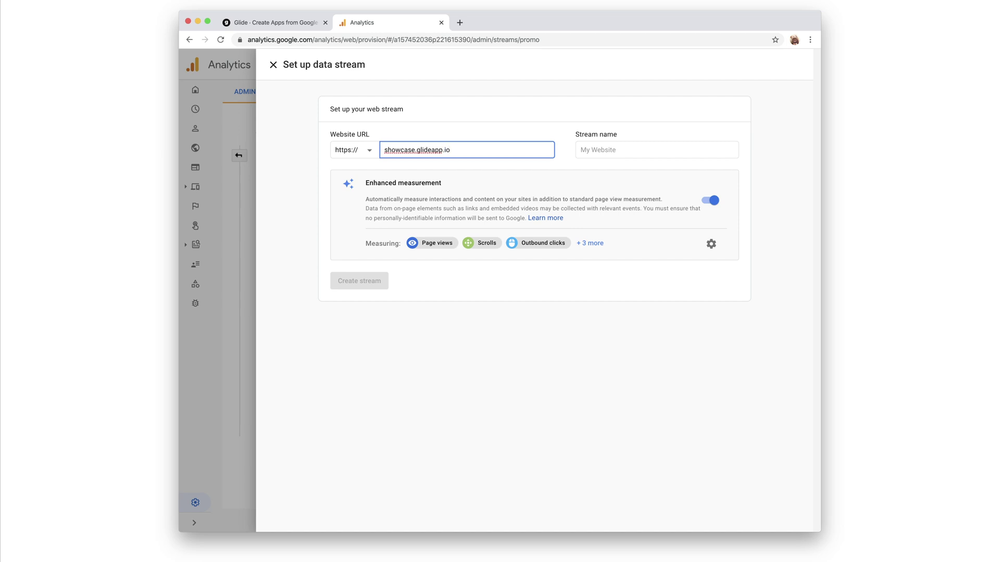
pyautogui.press('Tab')
pyautogui.write('Glide Showcase')
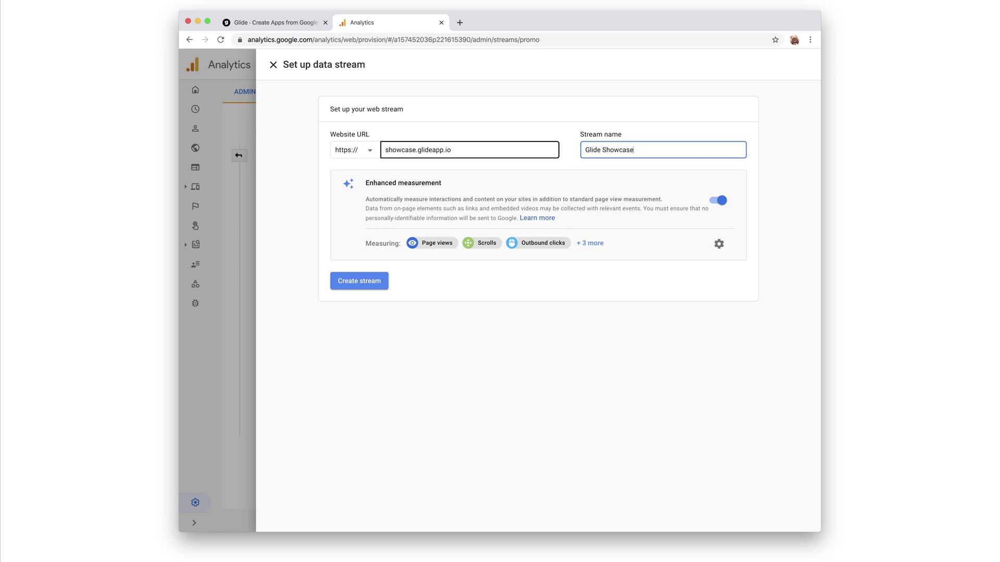
pyautogui.click(602, 244)
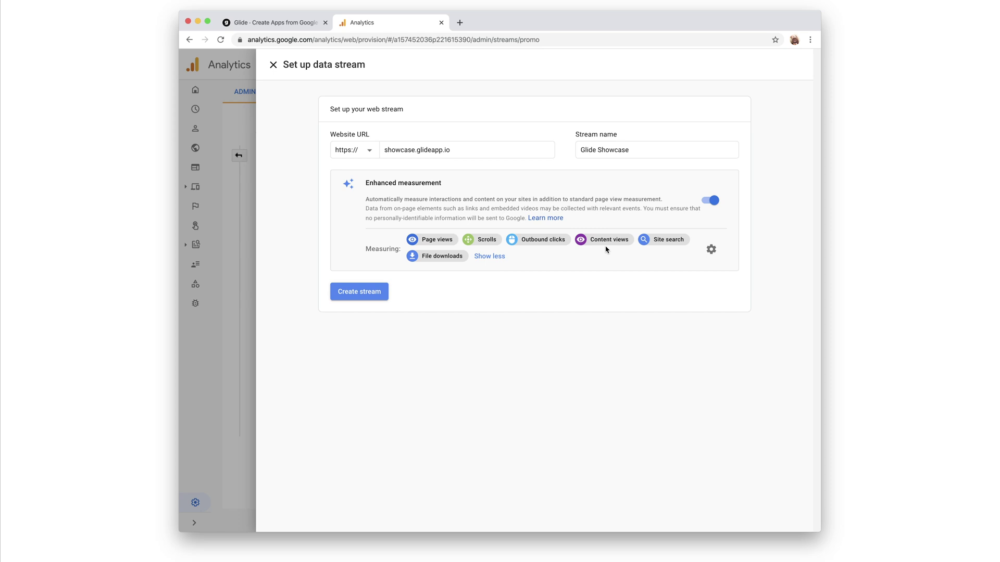
pyautogui.click(338, 297)
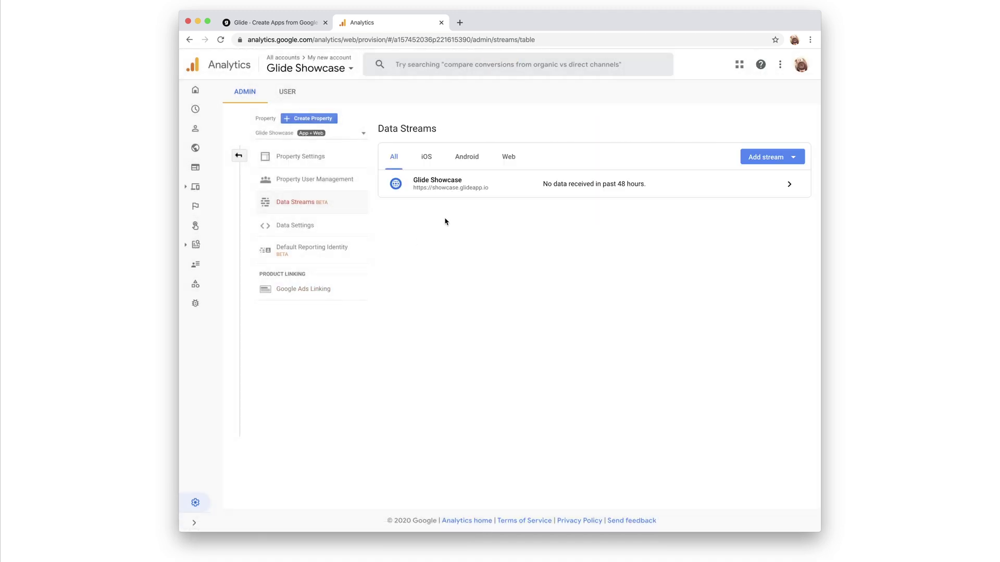
# Copy the Glide Showcase stream's measurement ID for use in the Glide app
pyautogui.click(496, 185)
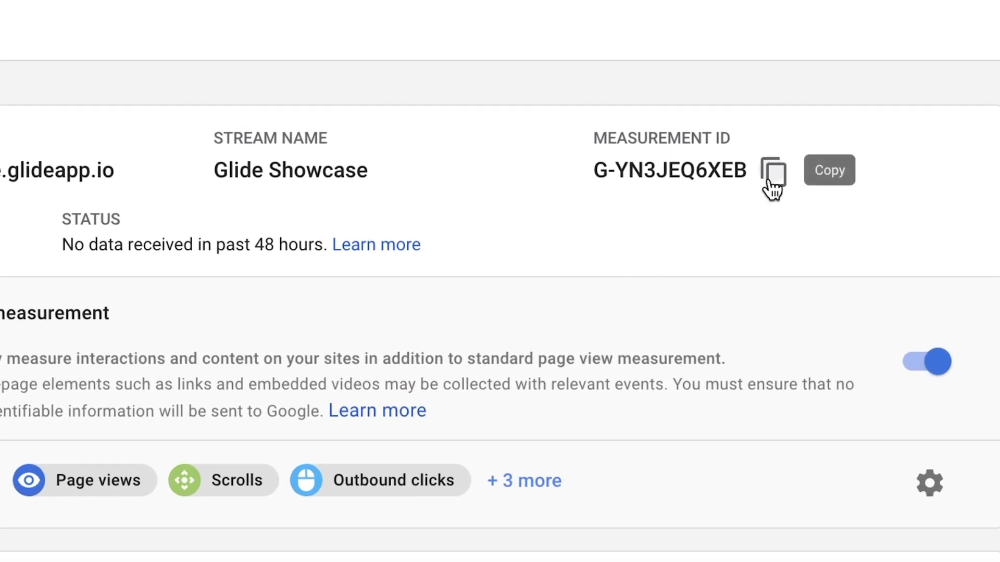
pyautogui.click(768, 180)
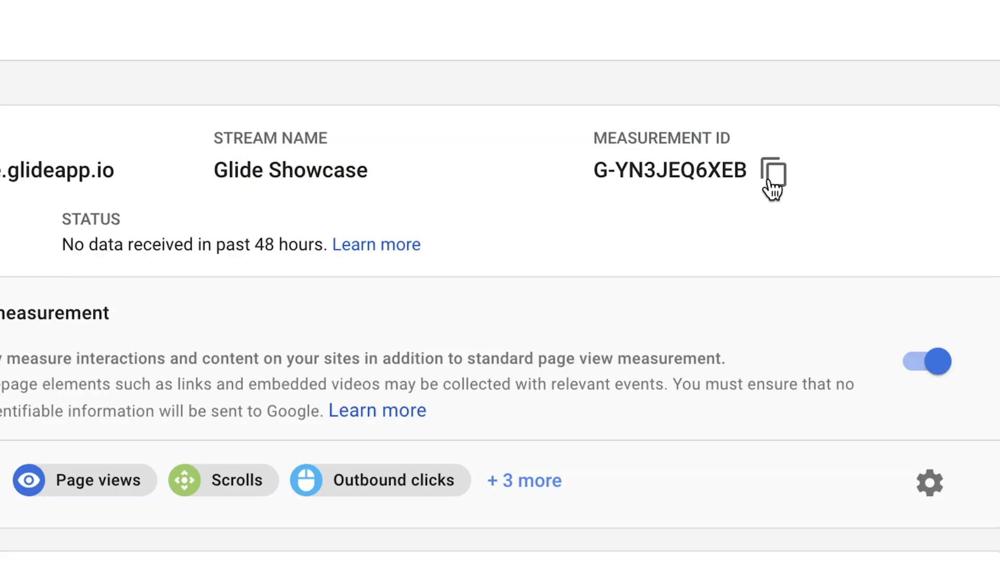
pyautogui.click(283, 27)
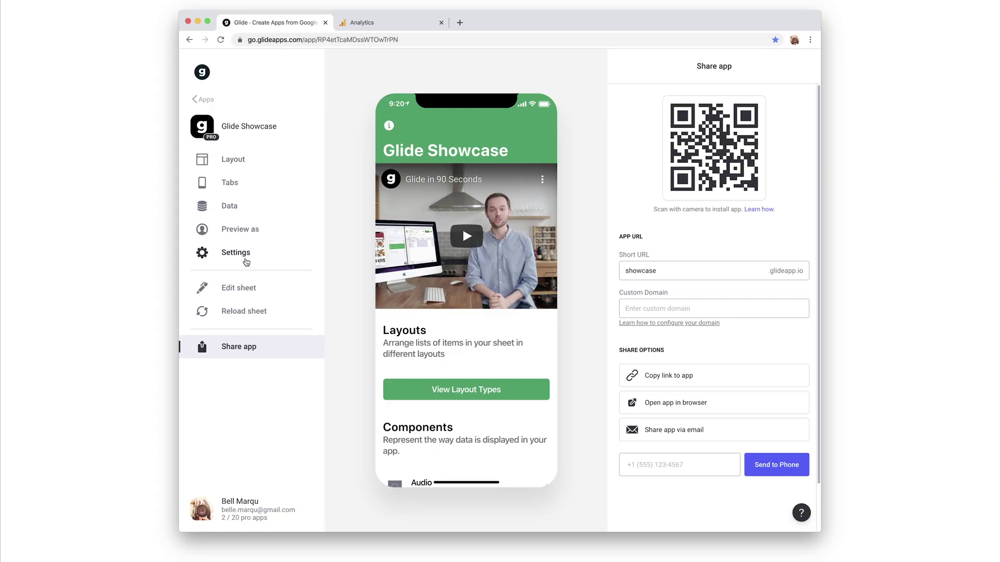
# Paste the measurement ID into Glide's Google Analytics Tracking ID field under General settings
pyautogui.click(238, 253)
pyautogui.click(729, 111)
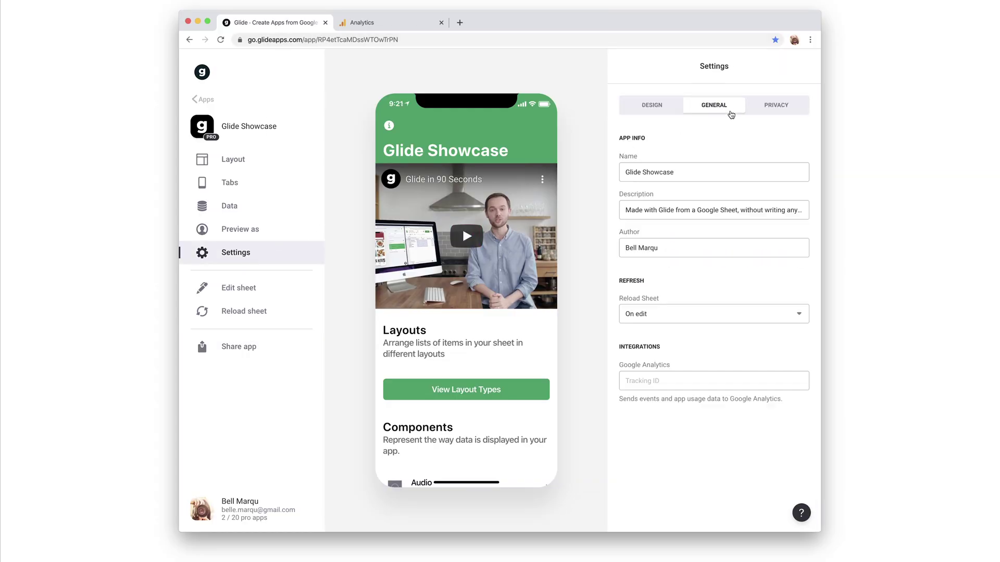
pyautogui.click(701, 378)
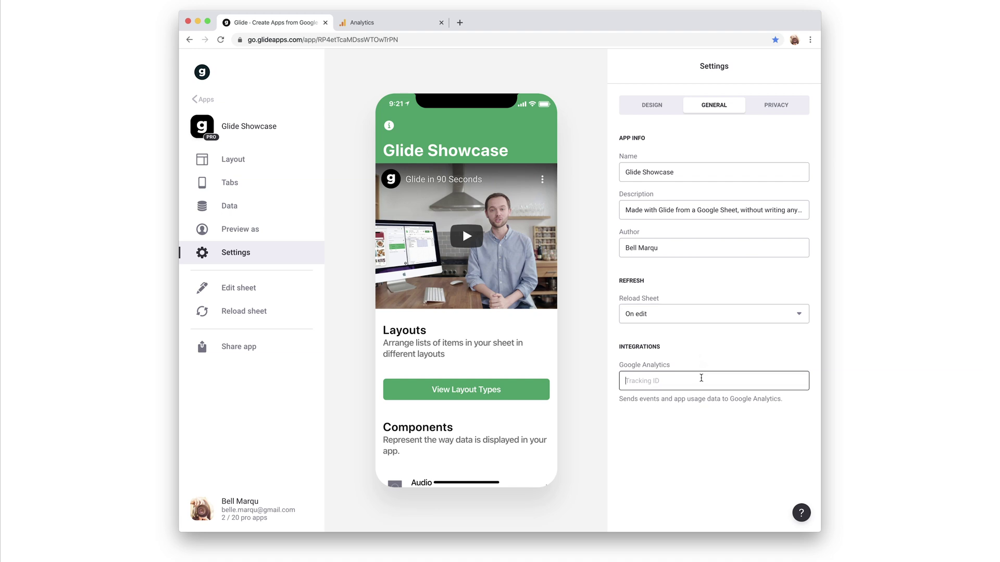
pyautogui.press('super+v')
pyautogui.click(410, 29)
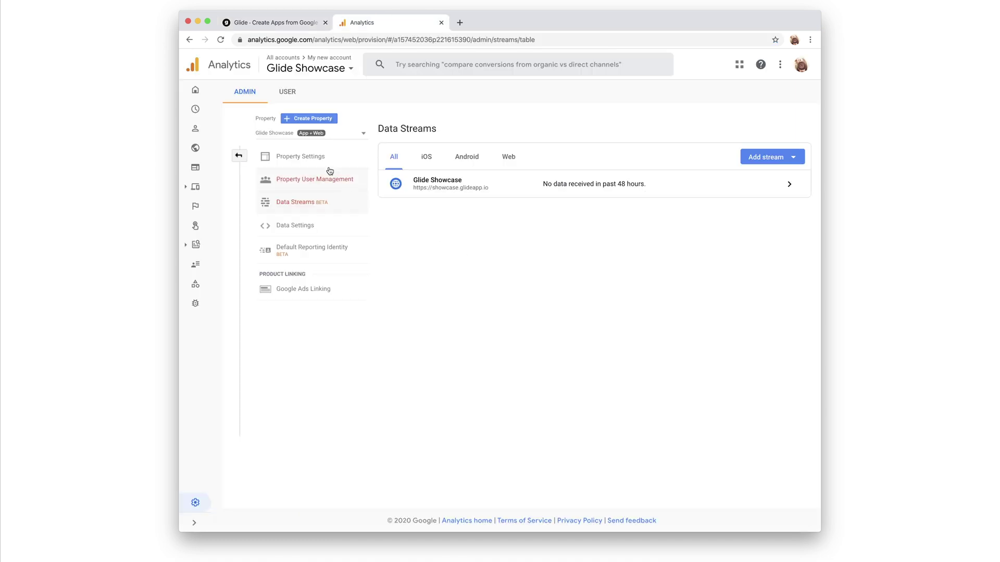
# Go to the Home overview, then open the Realtime report for Glide Showcase
pyautogui.click(200, 93)
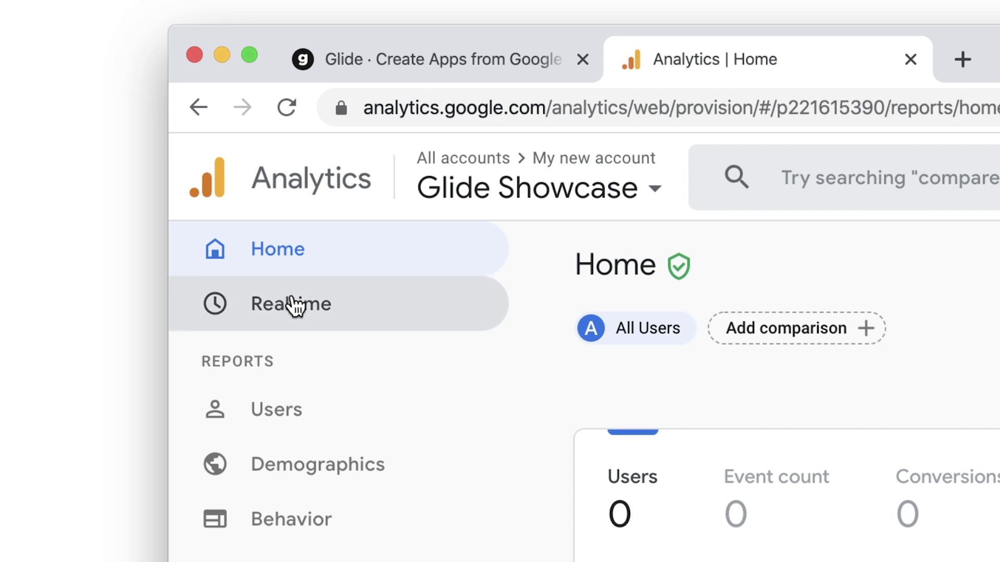
pyautogui.click(309, 318)
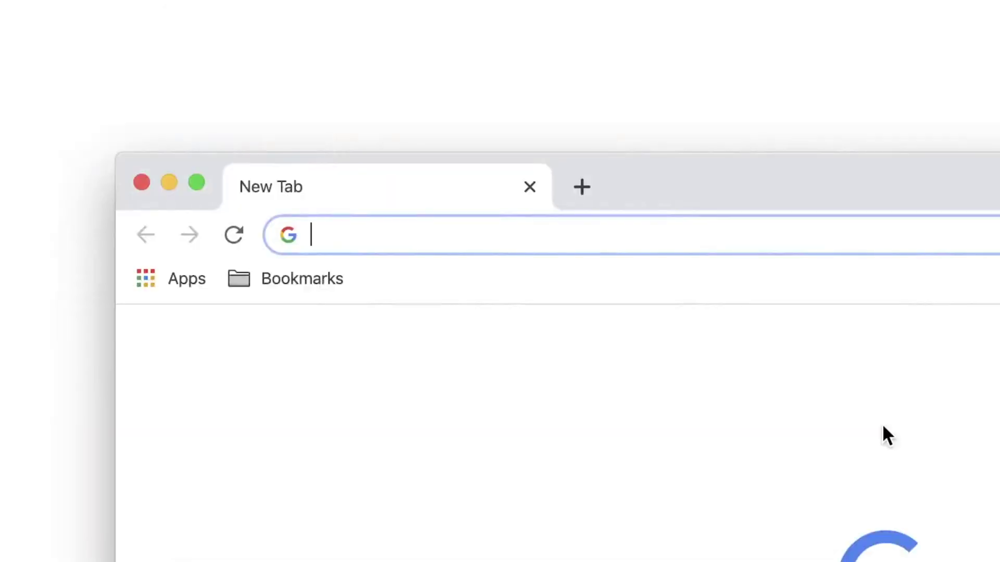
pyautogui.press('super+v')
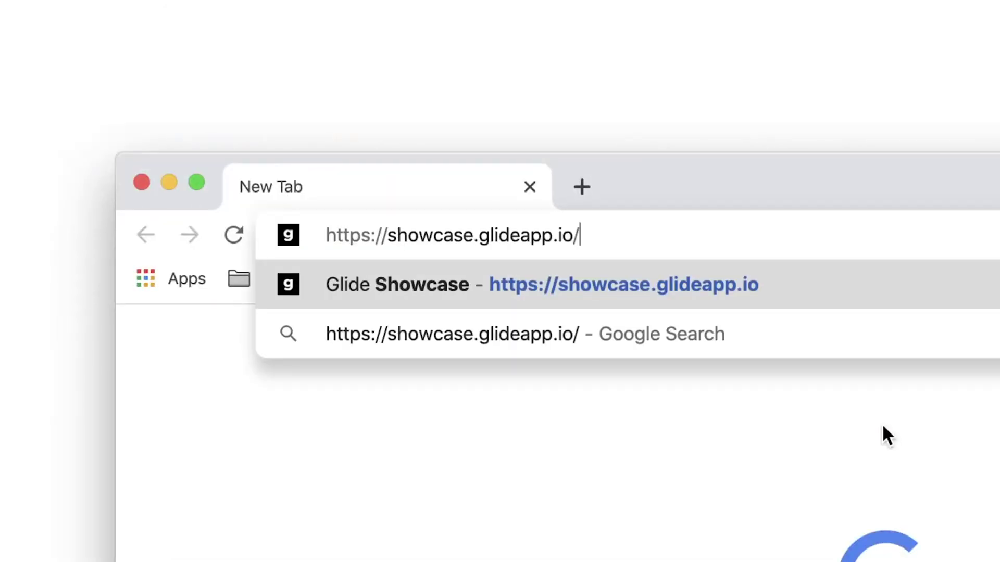
pyautogui.press('Return')
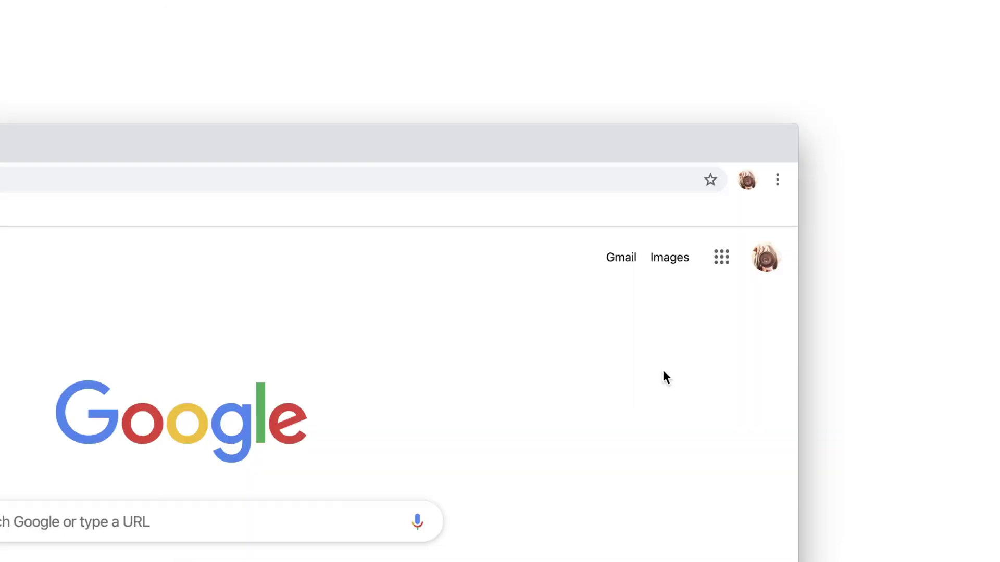
pyautogui.click(777, 181)
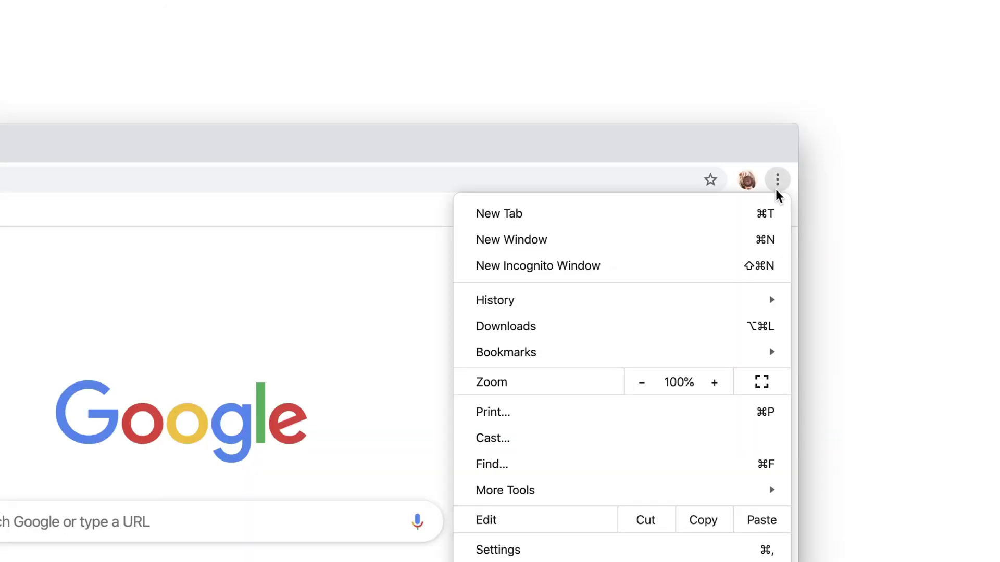
pyautogui.click(745, 267)
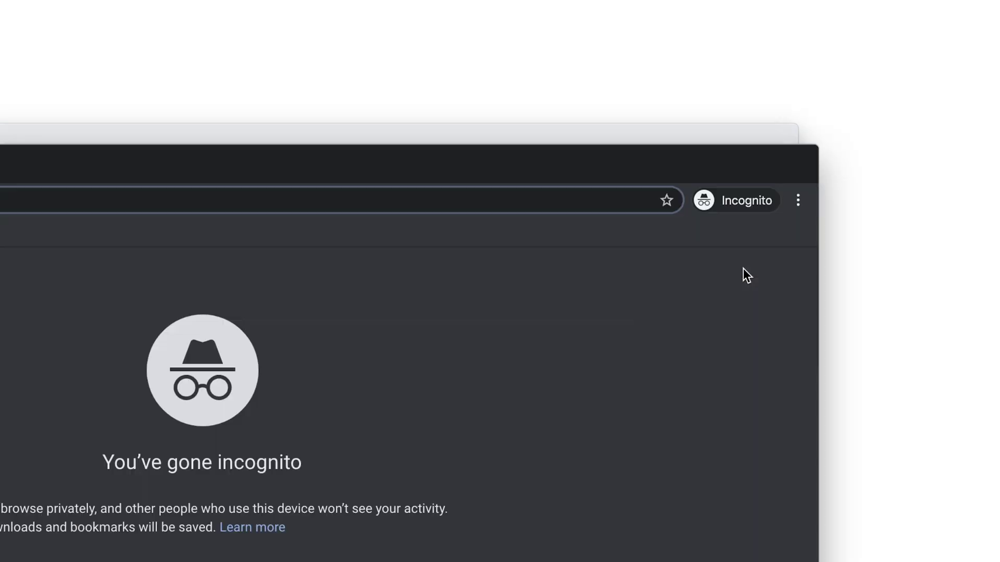
pyautogui.press('super+v')
pyautogui.press('Return')
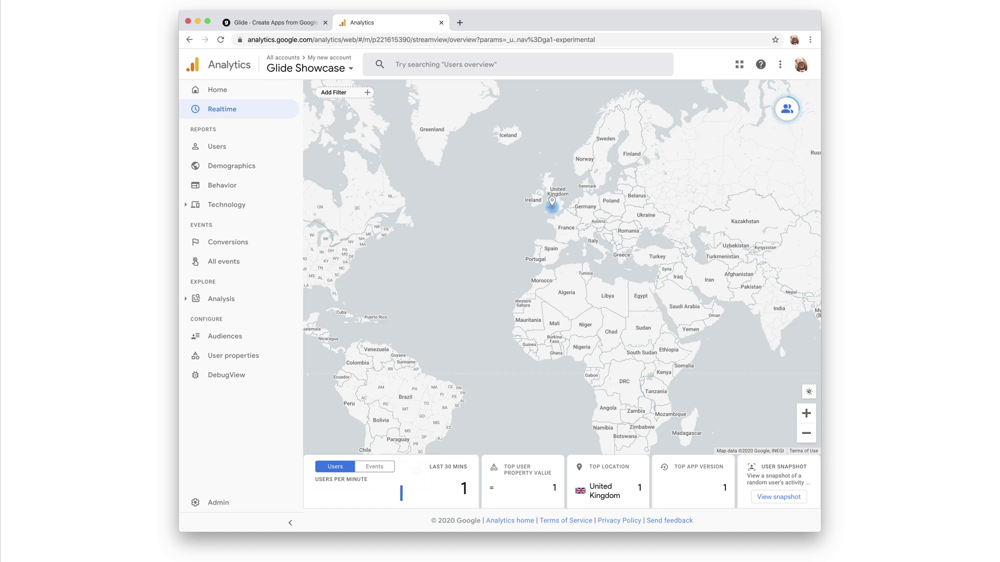
# Inspect the live visitor's snapshot, then switch to realtime events and open the Trending details
pyautogui.click(784, 502)
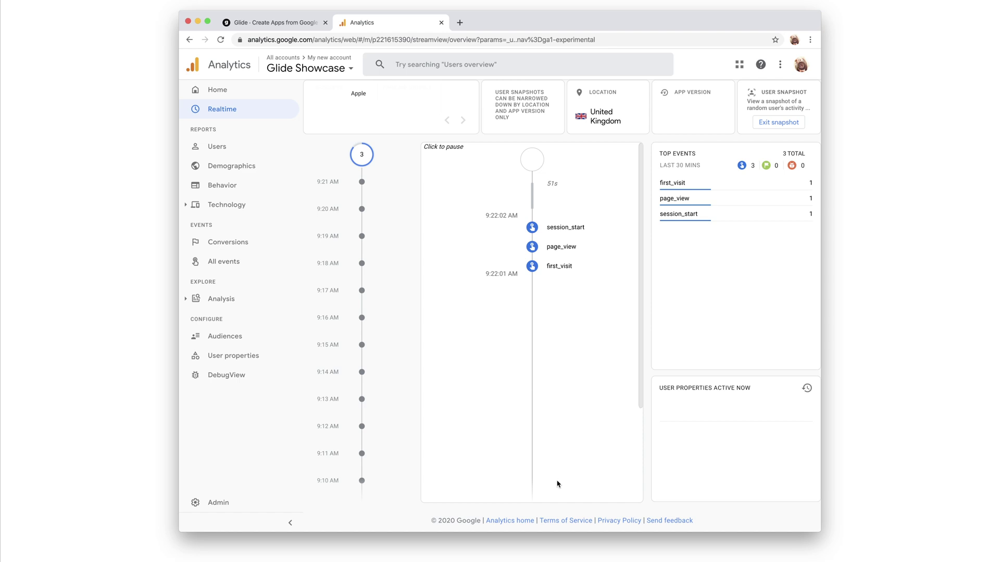
pyautogui.click(768, 121)
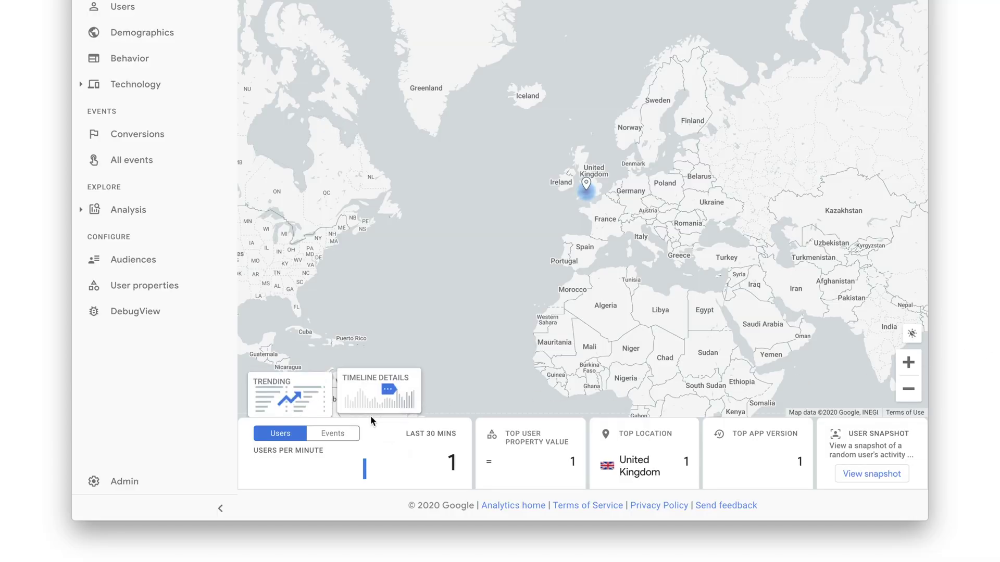
pyautogui.click(328, 436)
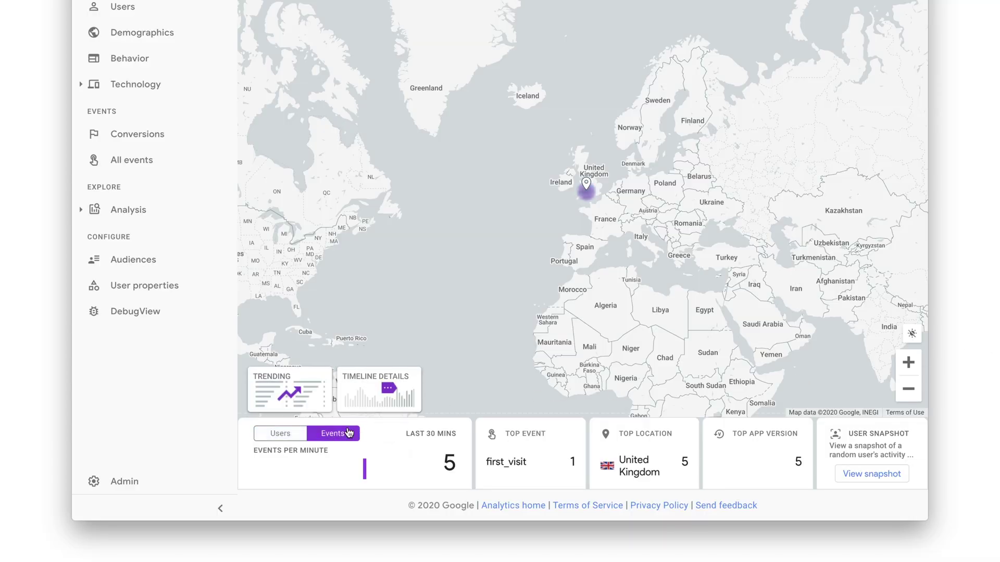
pyautogui.click(276, 392)
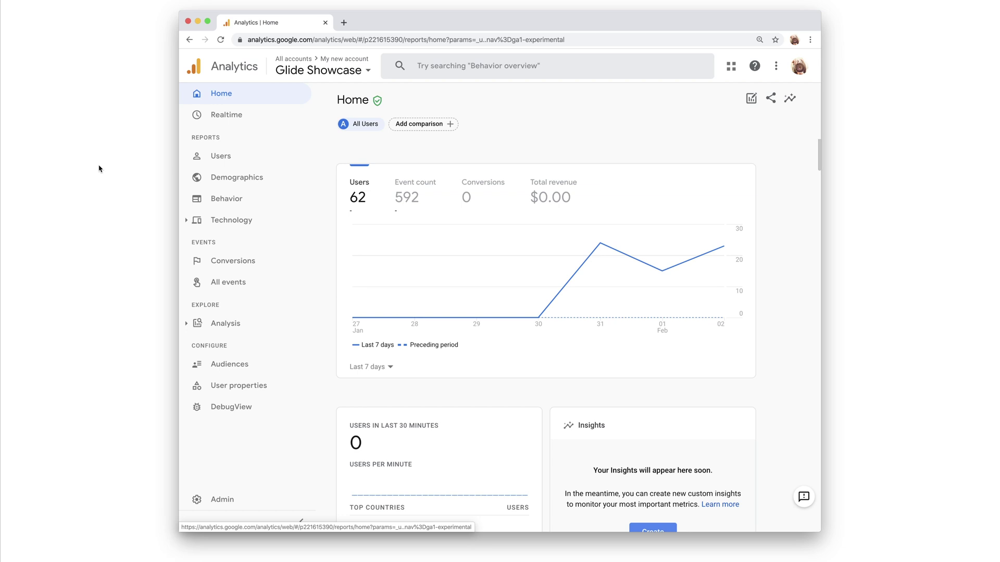
# Browse the Users, Demographics, Behavior and Technology Web overview reports
pyautogui.click(204, 162)
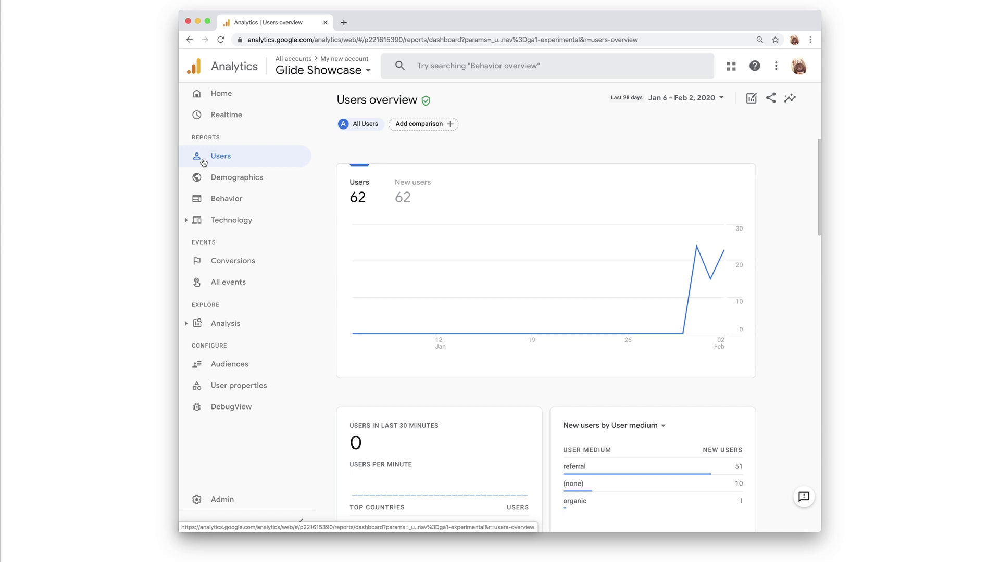
pyautogui.click(204, 177)
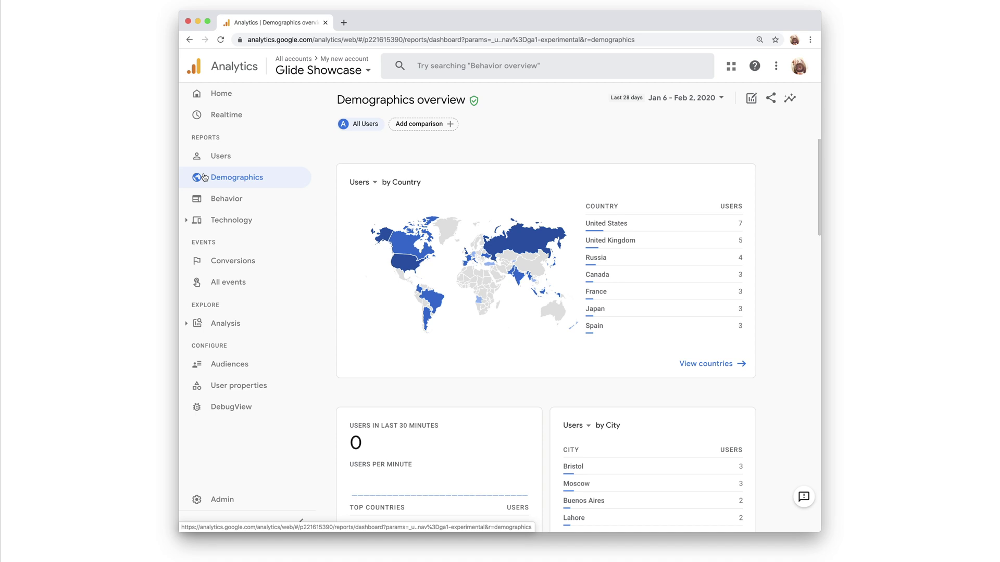
pyautogui.click(204, 198)
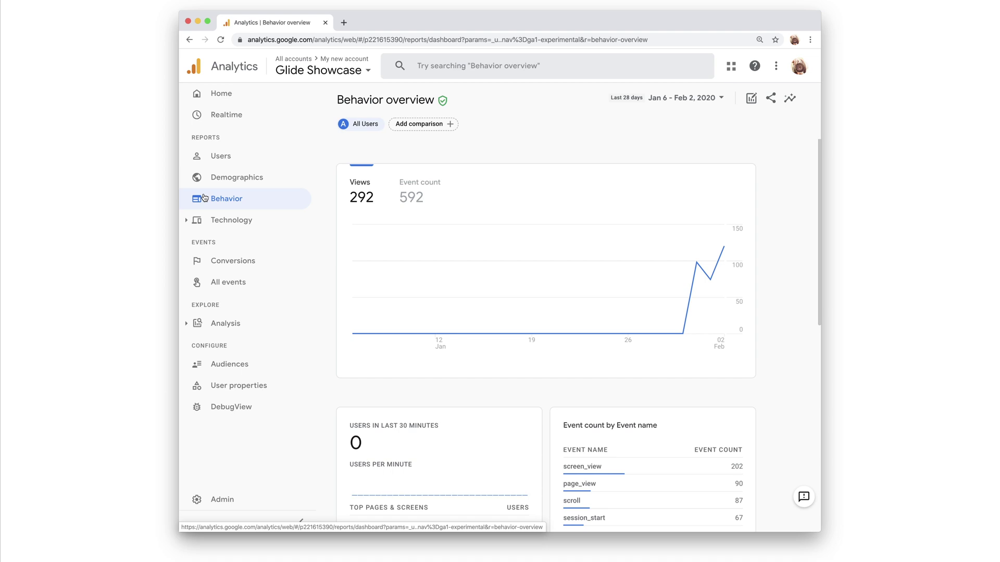
pyautogui.click(211, 219)
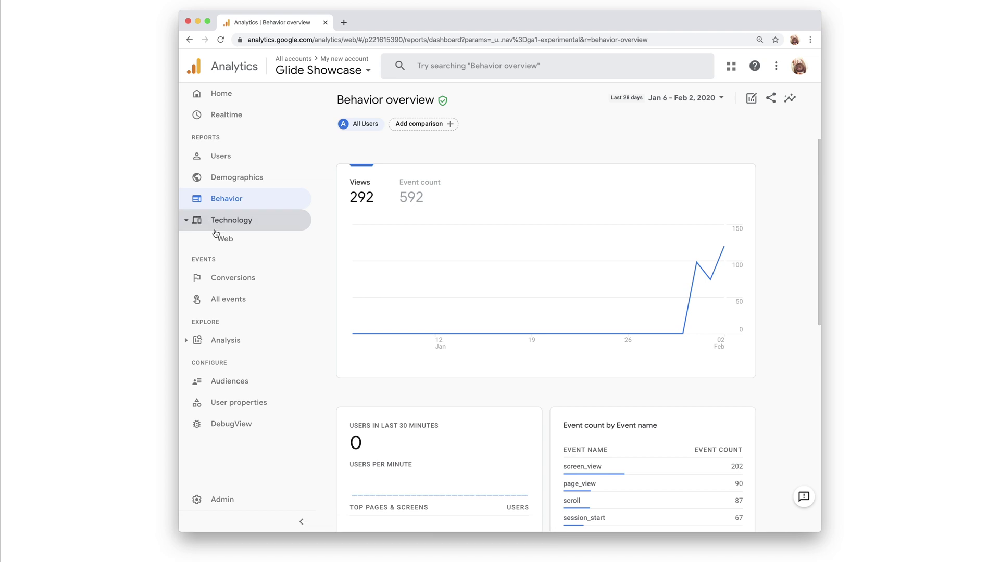
pyautogui.click(220, 240)
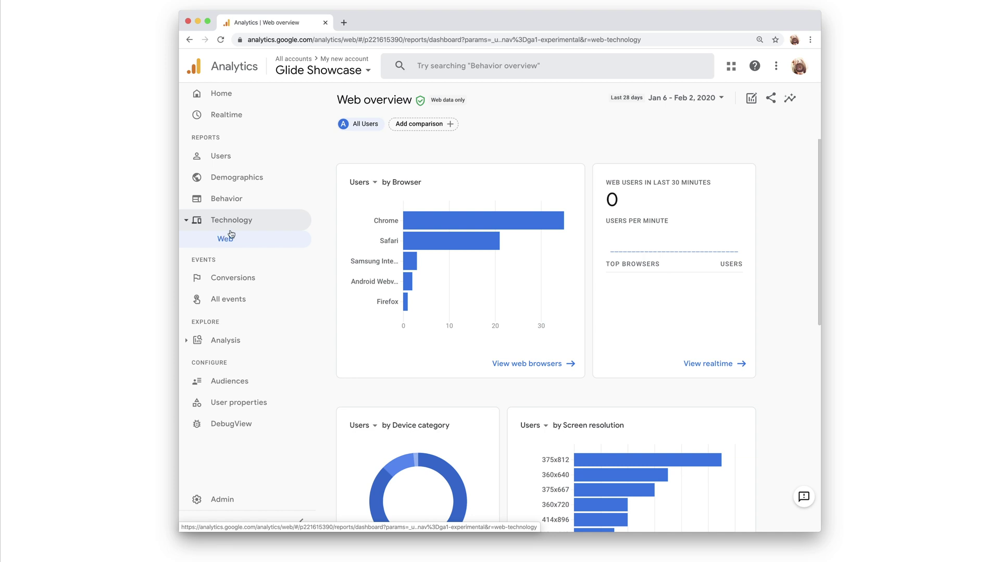
pyautogui.click(473, 68)
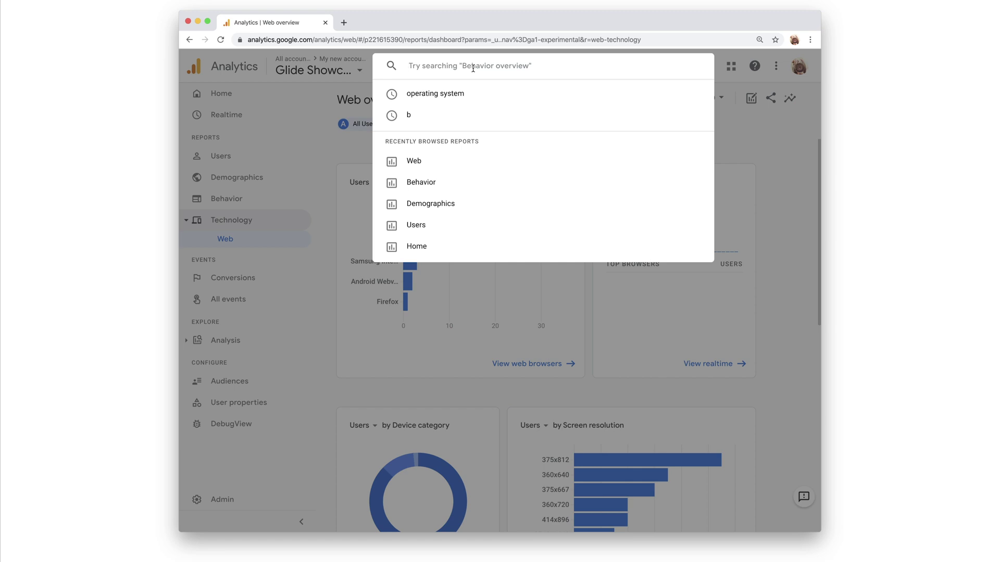
# Search for new users from France, mobile users last week, and United States users over 30 days
pyautogui.write('new users last week from france')
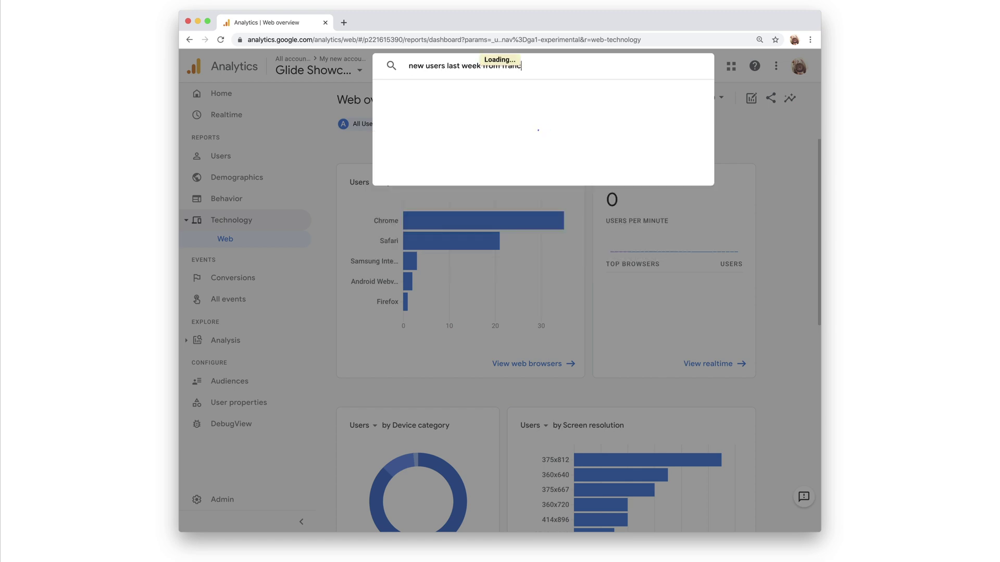
pyautogui.tripleClick(473, 68)
pyautogui.write('mobile users last week')
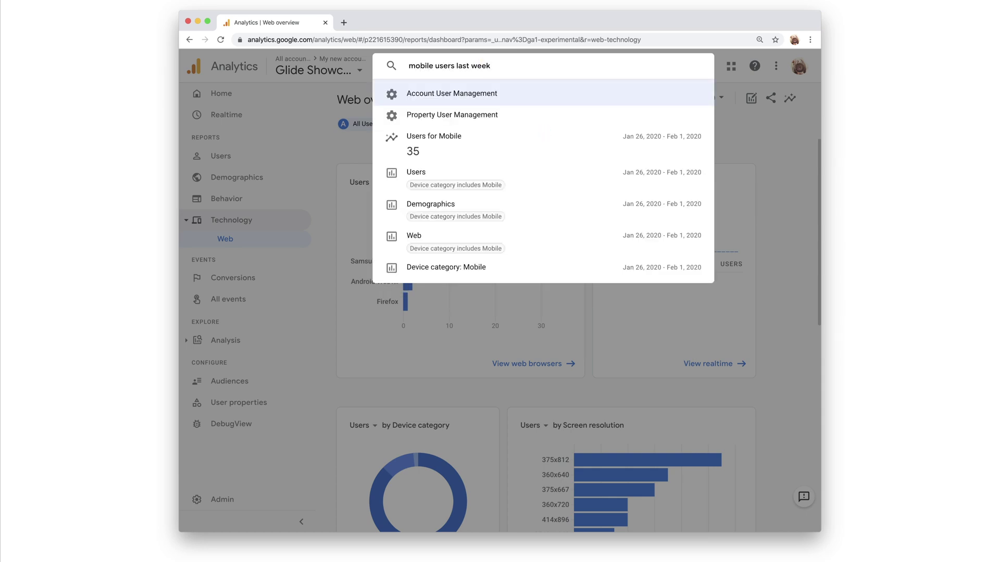
pyautogui.hotkey('ctrl', 'a')
pyautogui.write('united states users')
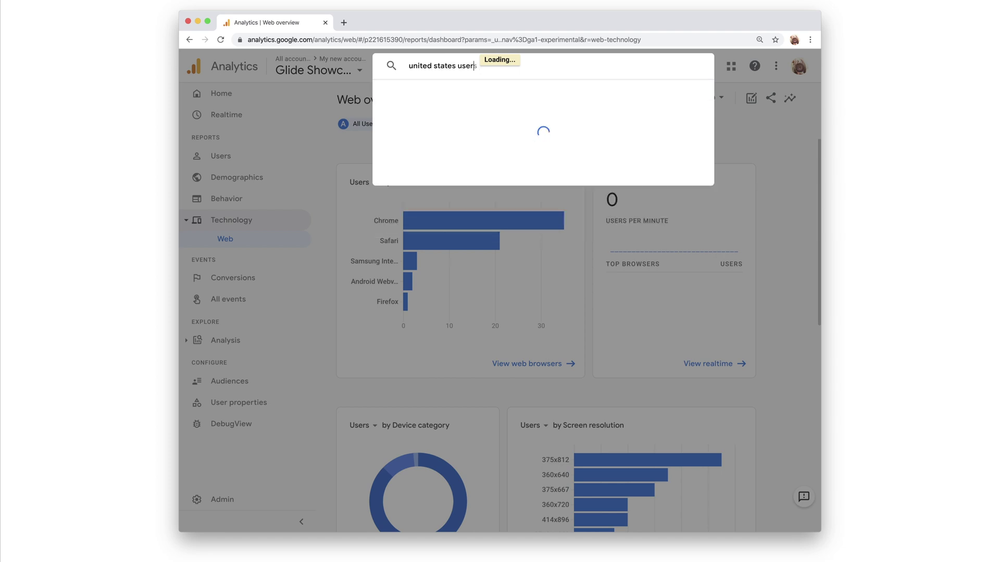
pyautogui.write(' last 30 days')
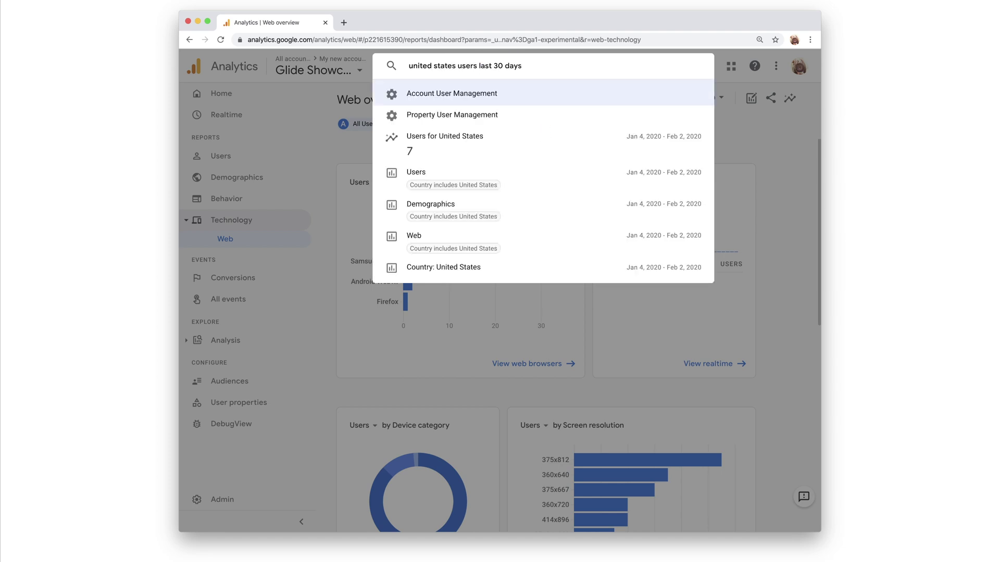
pyautogui.press('Escape')
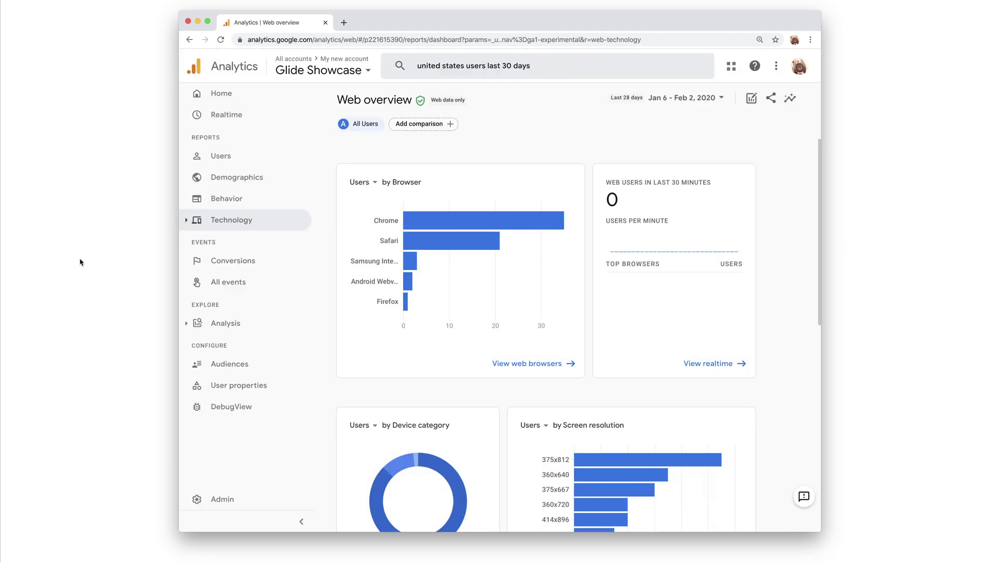
# View the Analysis hub under Analysis, then open the Help panel listing popular articles
pyautogui.click(246, 324)
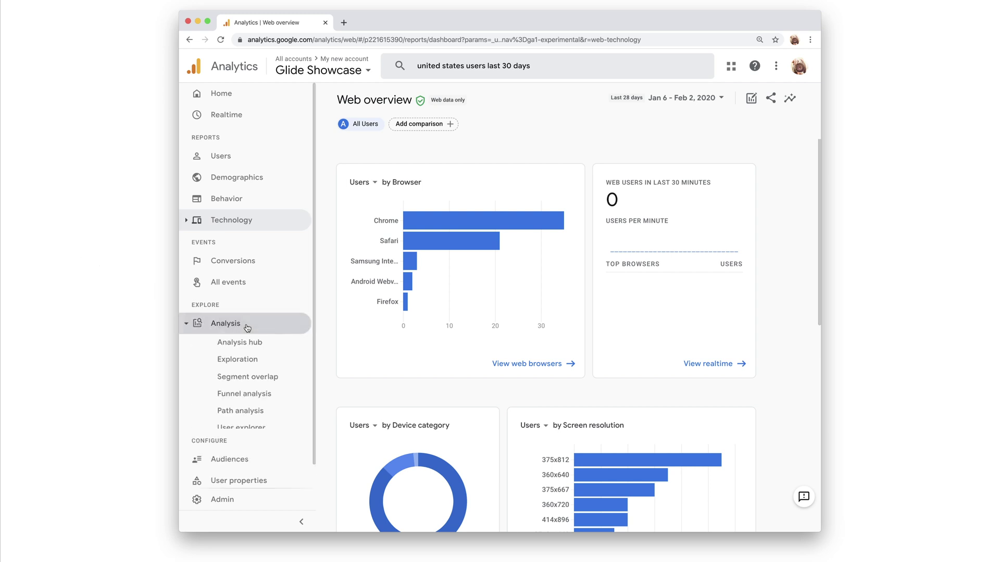
pyautogui.click(252, 341)
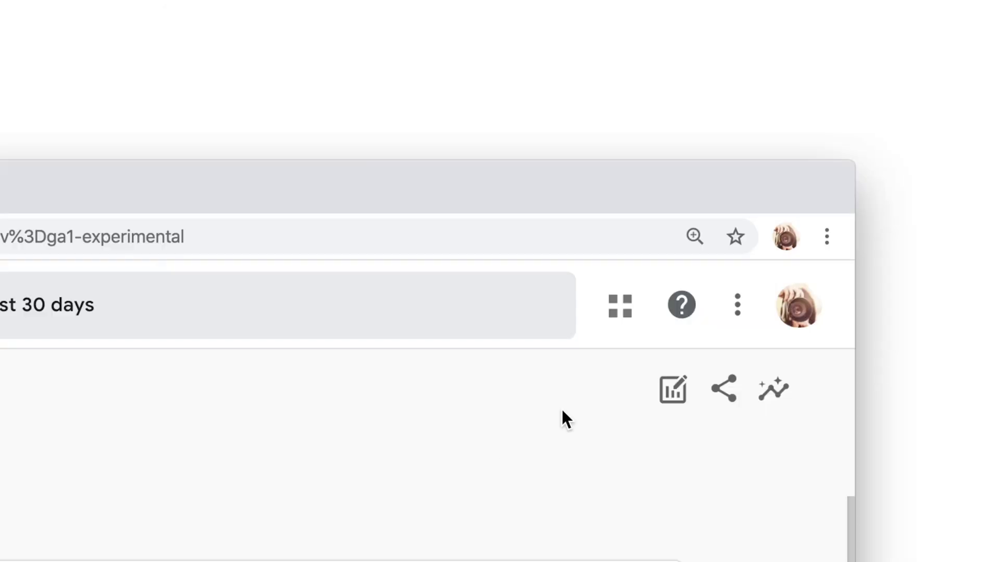
pyautogui.click(670, 314)
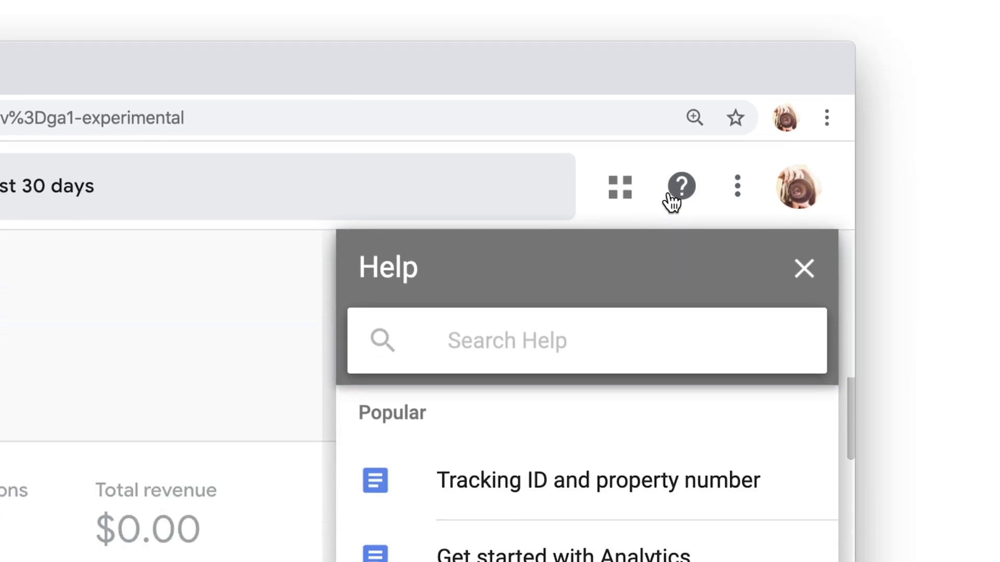